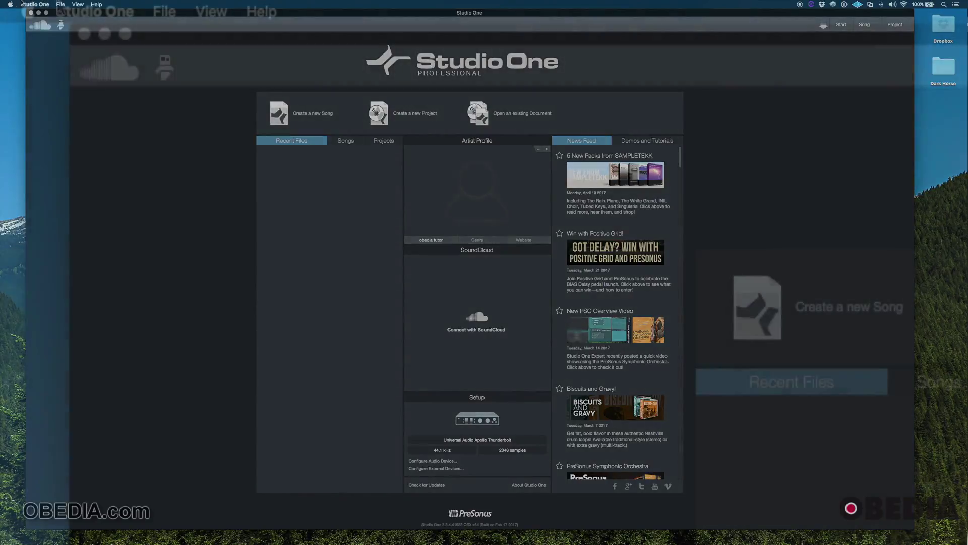
# Open Studio One Activation... from the Studio One menu.
pyautogui.click(97, 6)
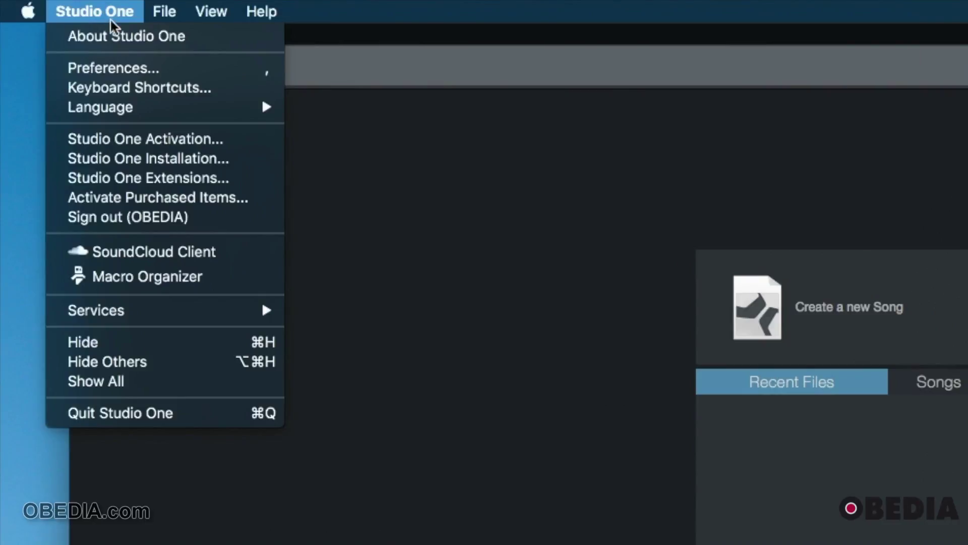
pyautogui.click(123, 140)
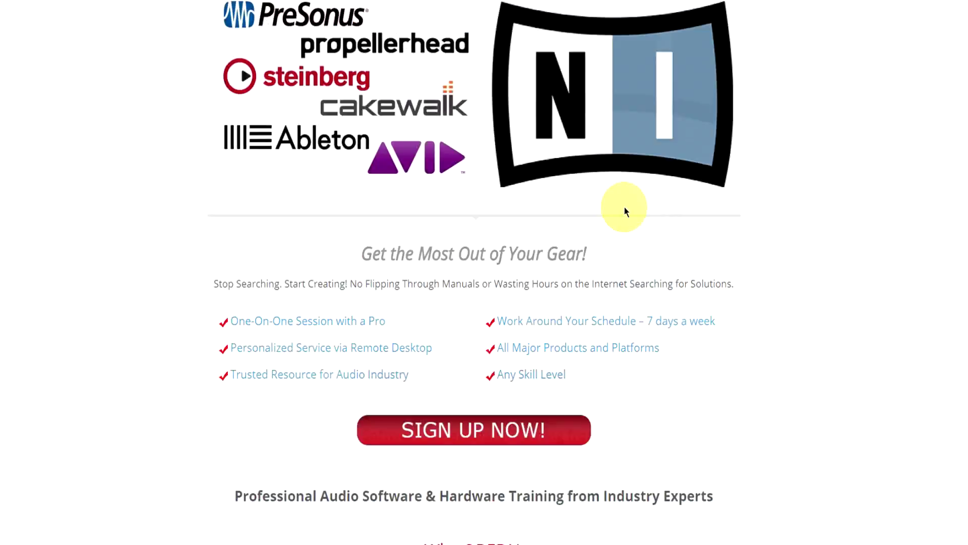
# Scroll the OBEDIA page down to the Rates and Services bundles and subscriptions.
pyautogui.scroll(-5, 624, 207)
pyautogui.scroll(-6, 601, 226)
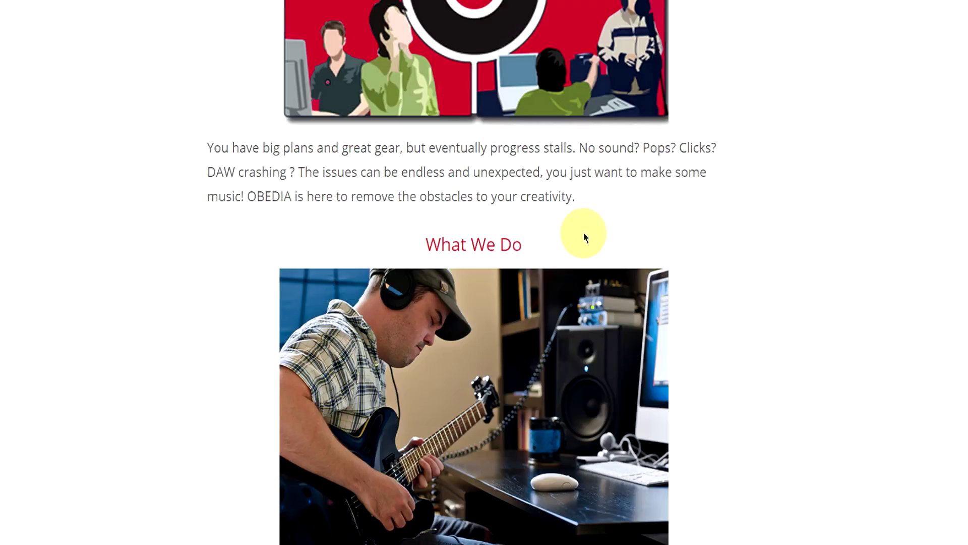
pyautogui.scroll(-8, 583, 233)
pyautogui.scroll(-10, 572, 245)
pyautogui.scroll(-5, 569, 244)
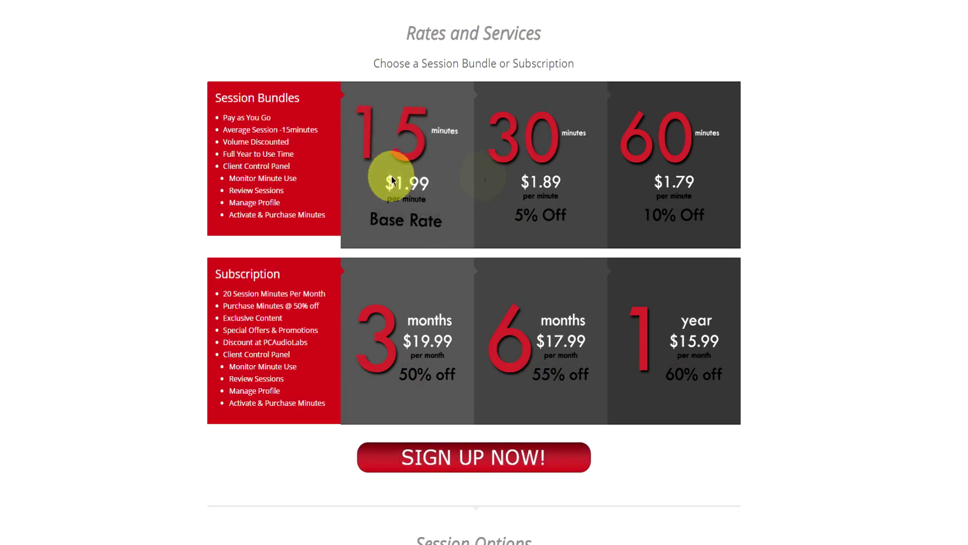